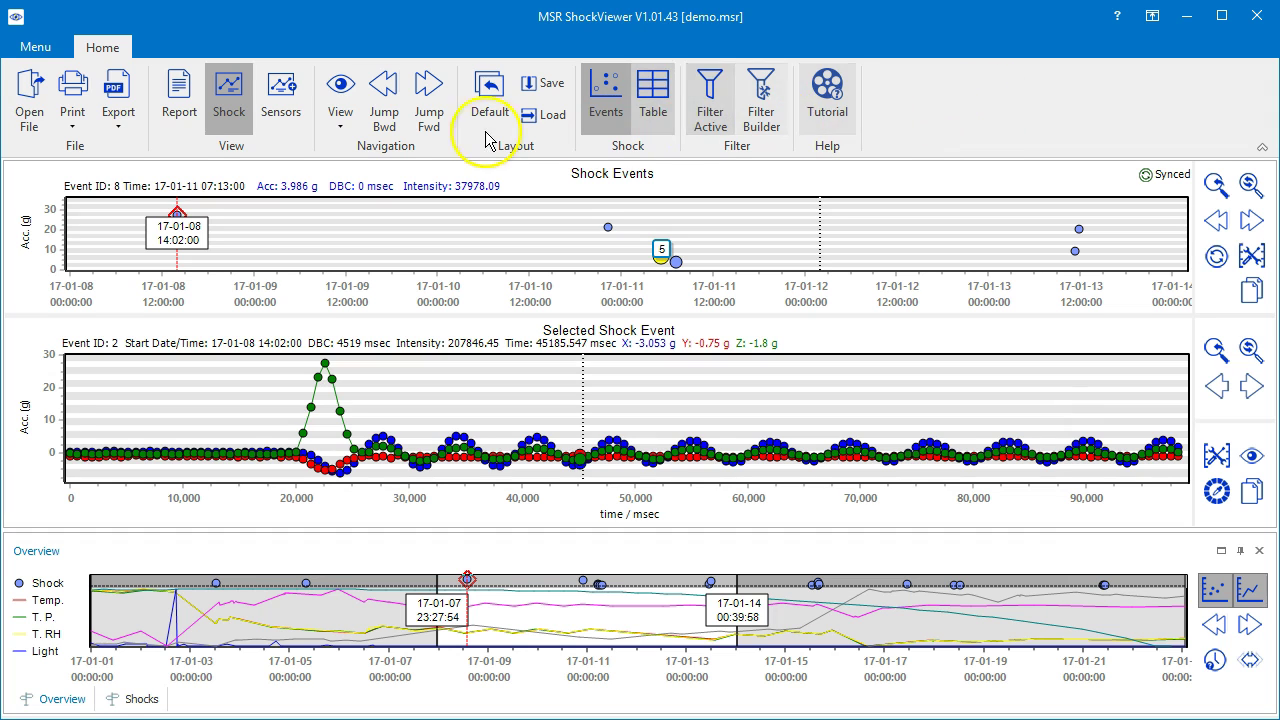
# Step: Show the shock analysis view and dock the Overview panel above the shock charts
pyautogui.click(226, 98)
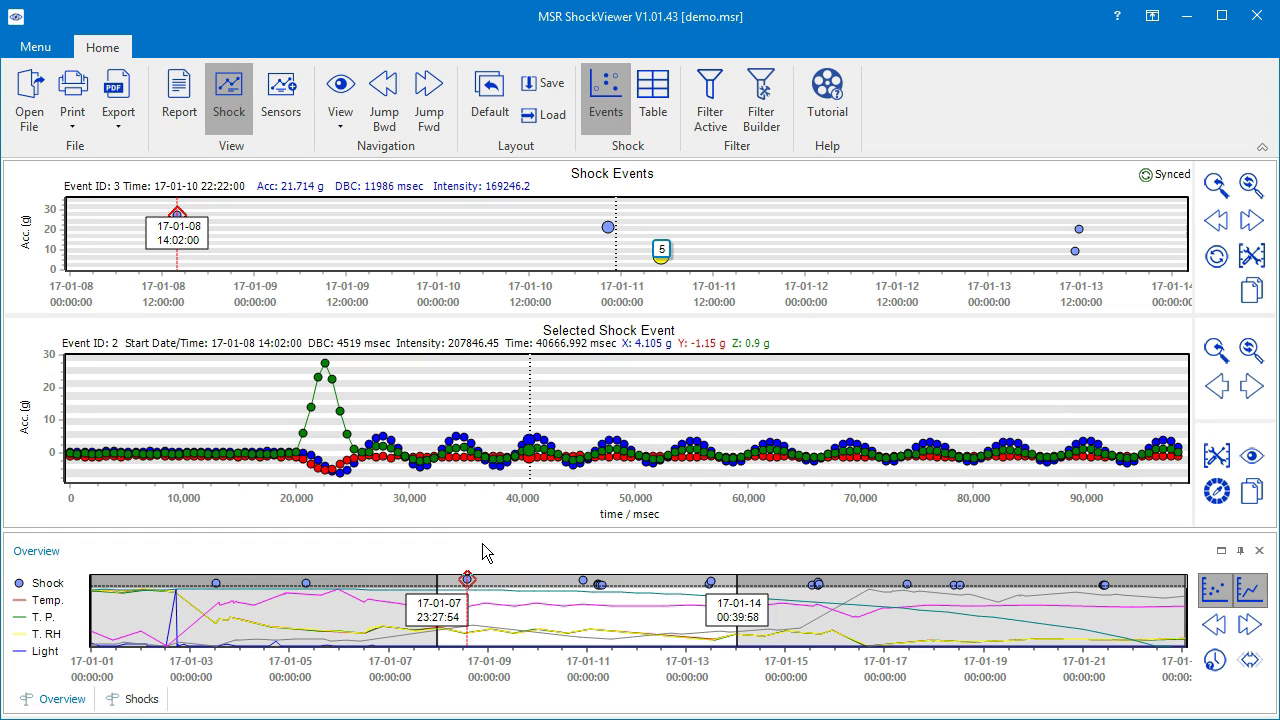
pyautogui.moveTo(484, 553); pyautogui.dragTo(640, 186)
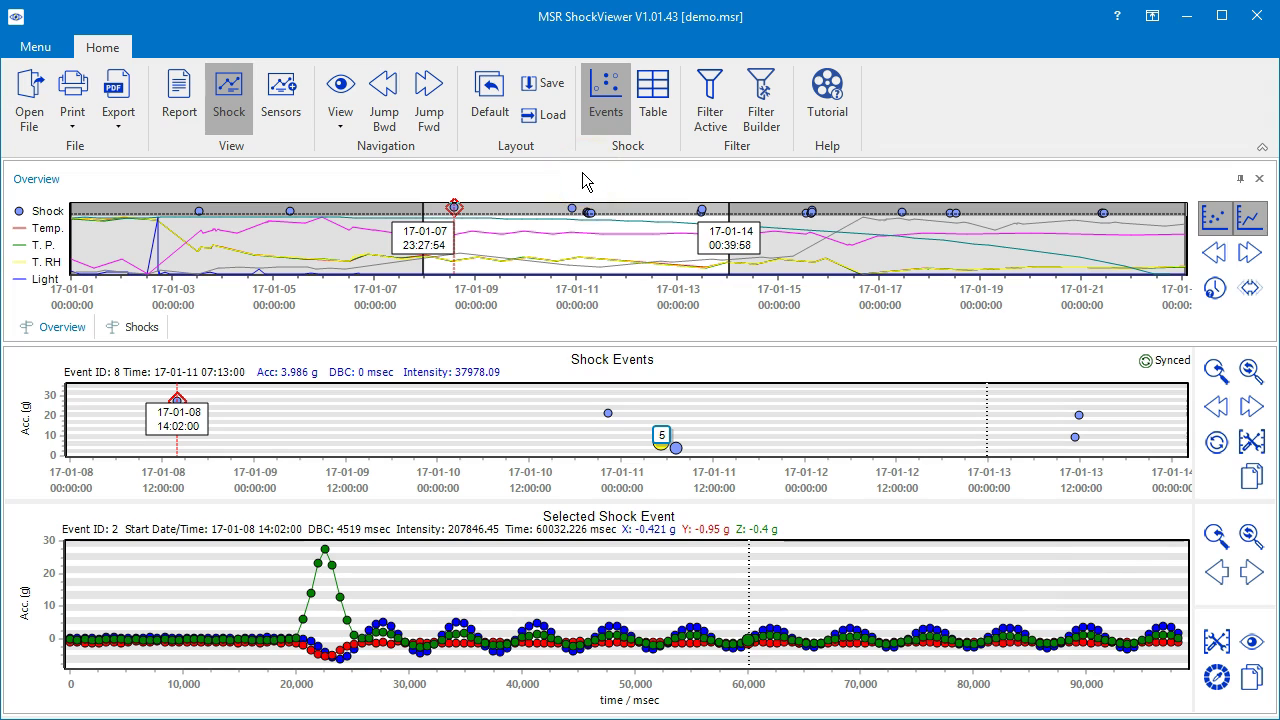
# Step: Hide the Overview's Temp., T. P., T. RH and Light curves, leaving only shock dots
pyautogui.click(1256, 226)
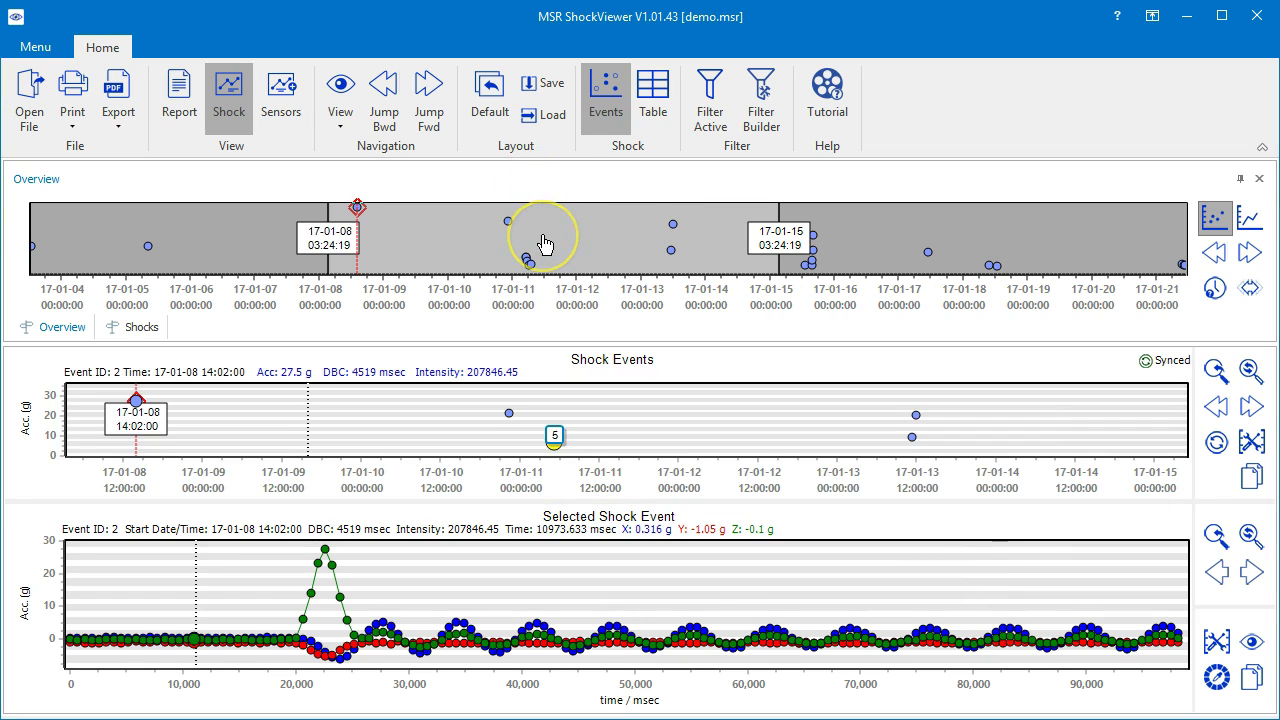
# Step: Adjust the Overview window, then set it to a one-week span, 17-01-07 22:11:15 to 17-01-14 22:11:15
pyautogui.moveTo(545, 245); pyautogui.dragTo(528, 266)
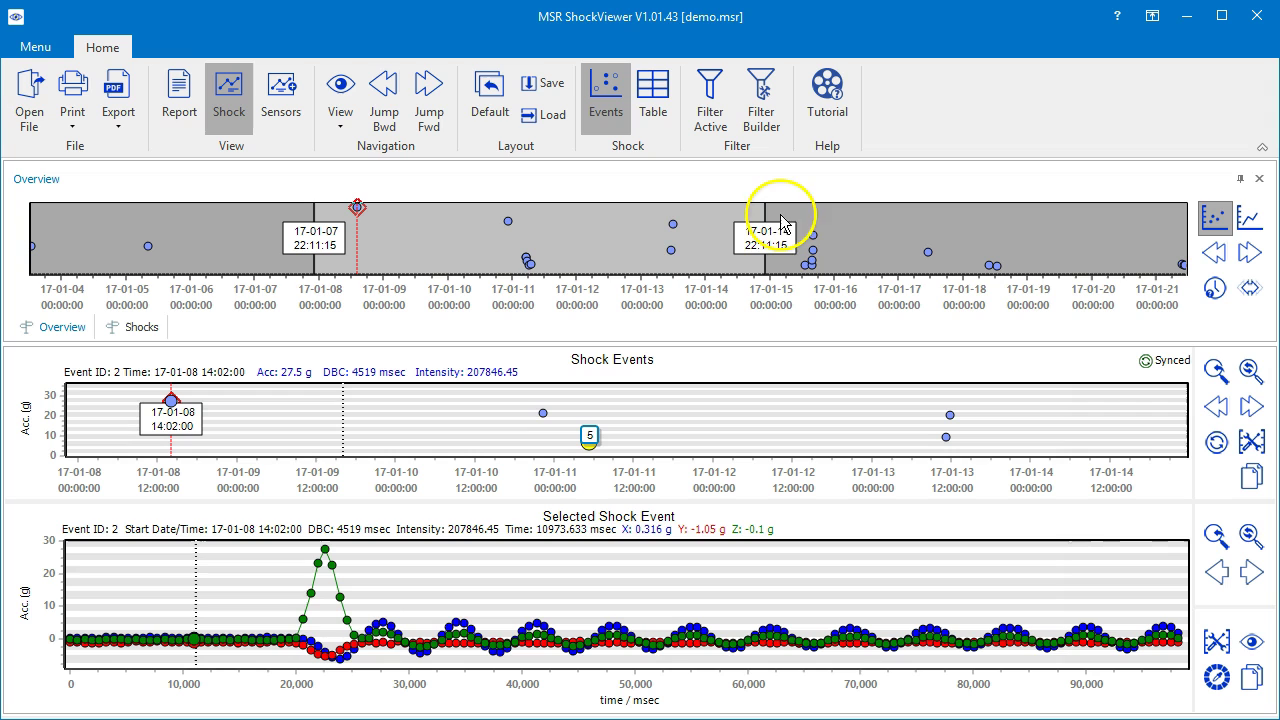
pyautogui.moveTo(765, 213); pyautogui.dragTo(714, 213)
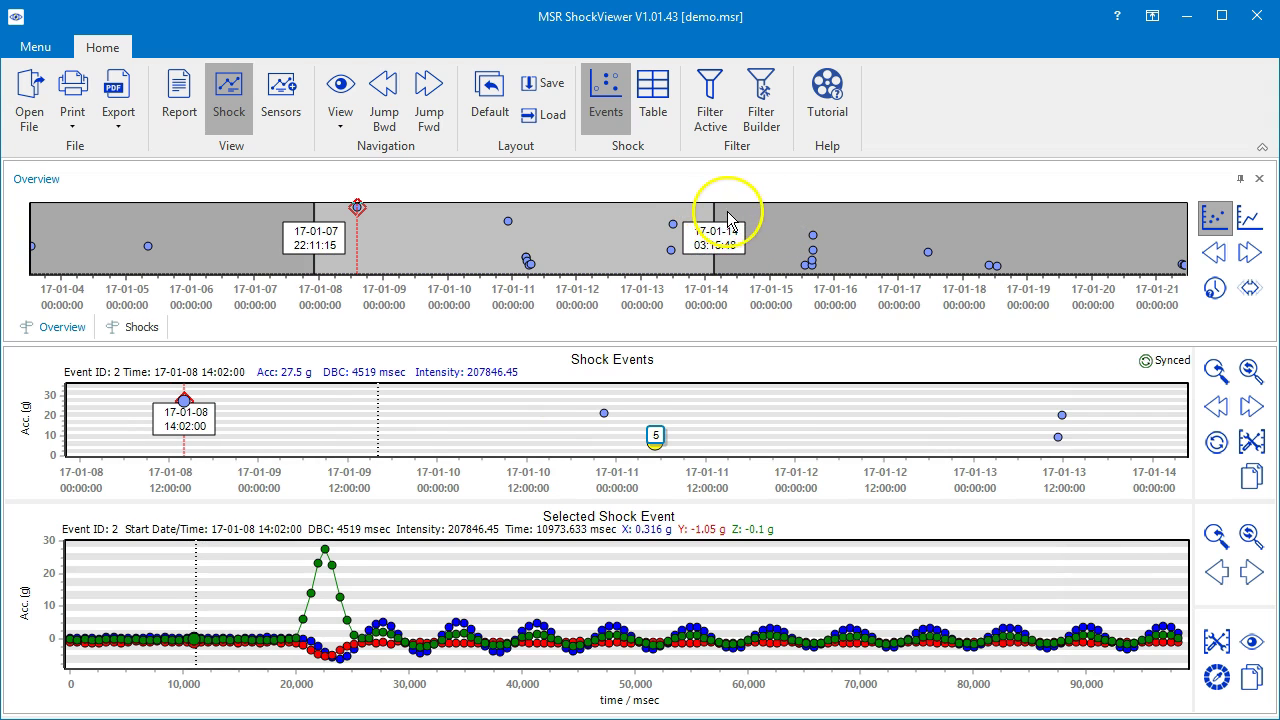
pyautogui.click(1243, 260)
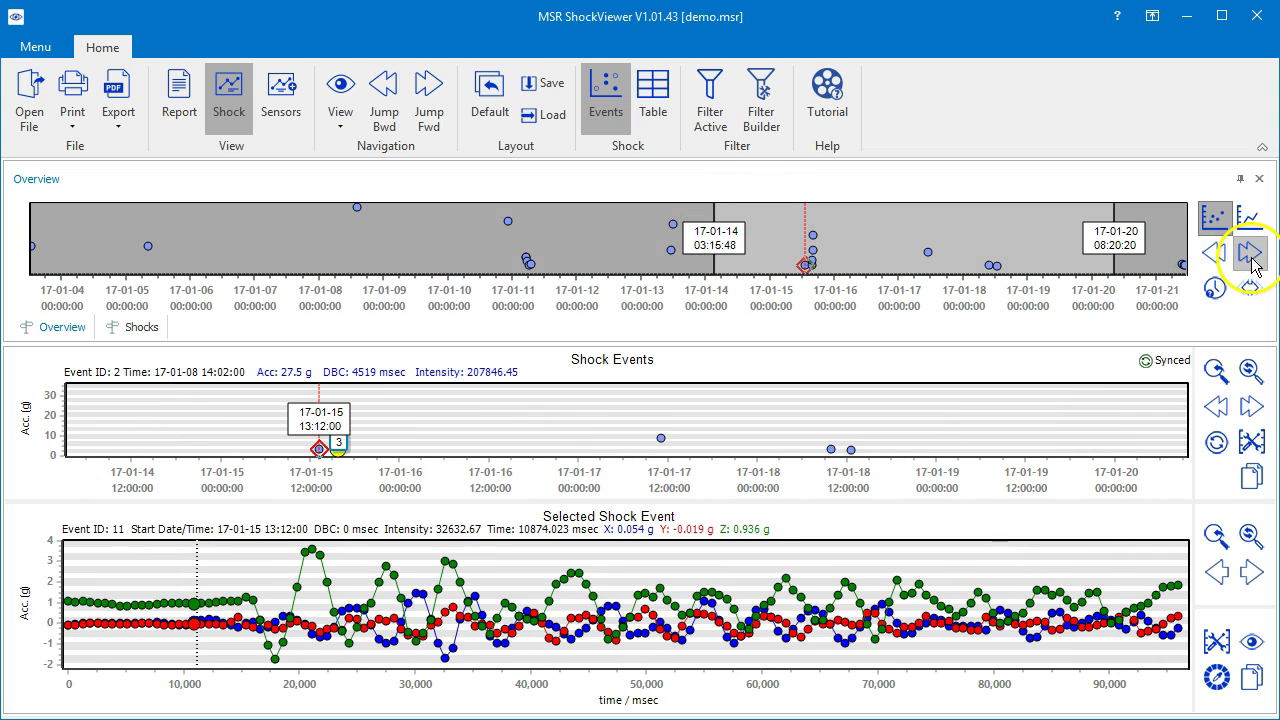
pyautogui.click(1216, 255)
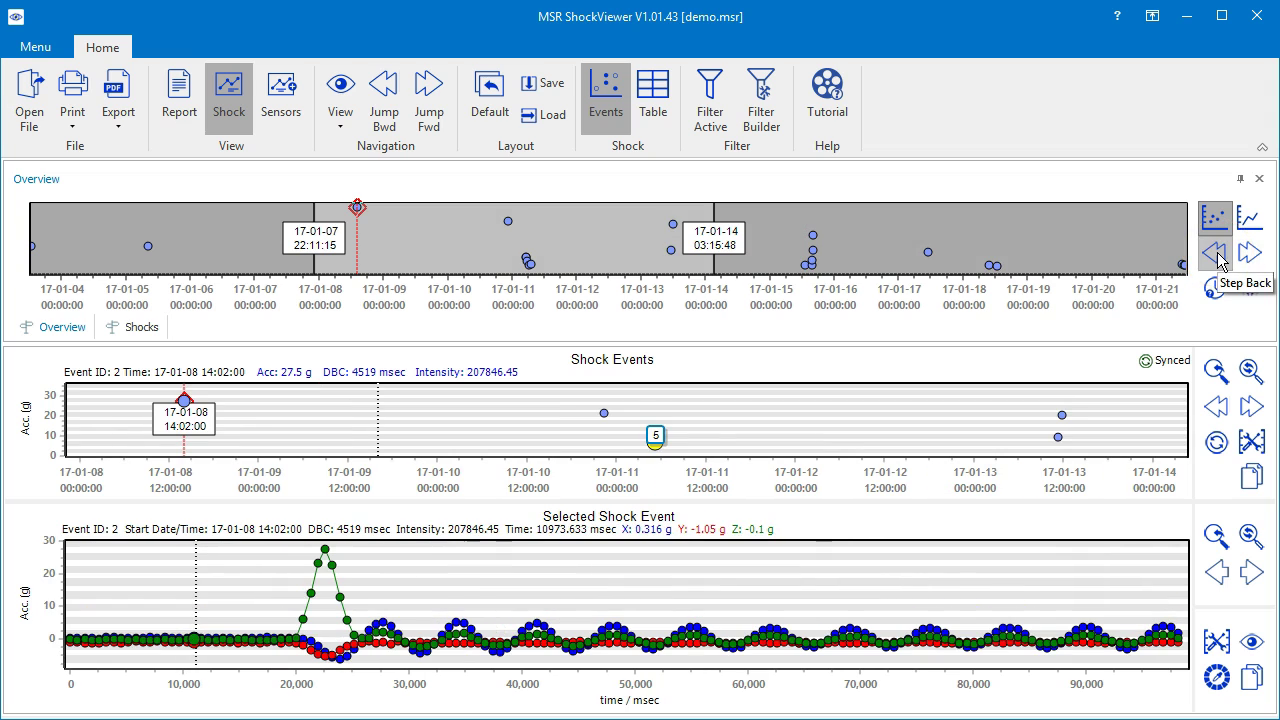
pyautogui.click(1215, 288)
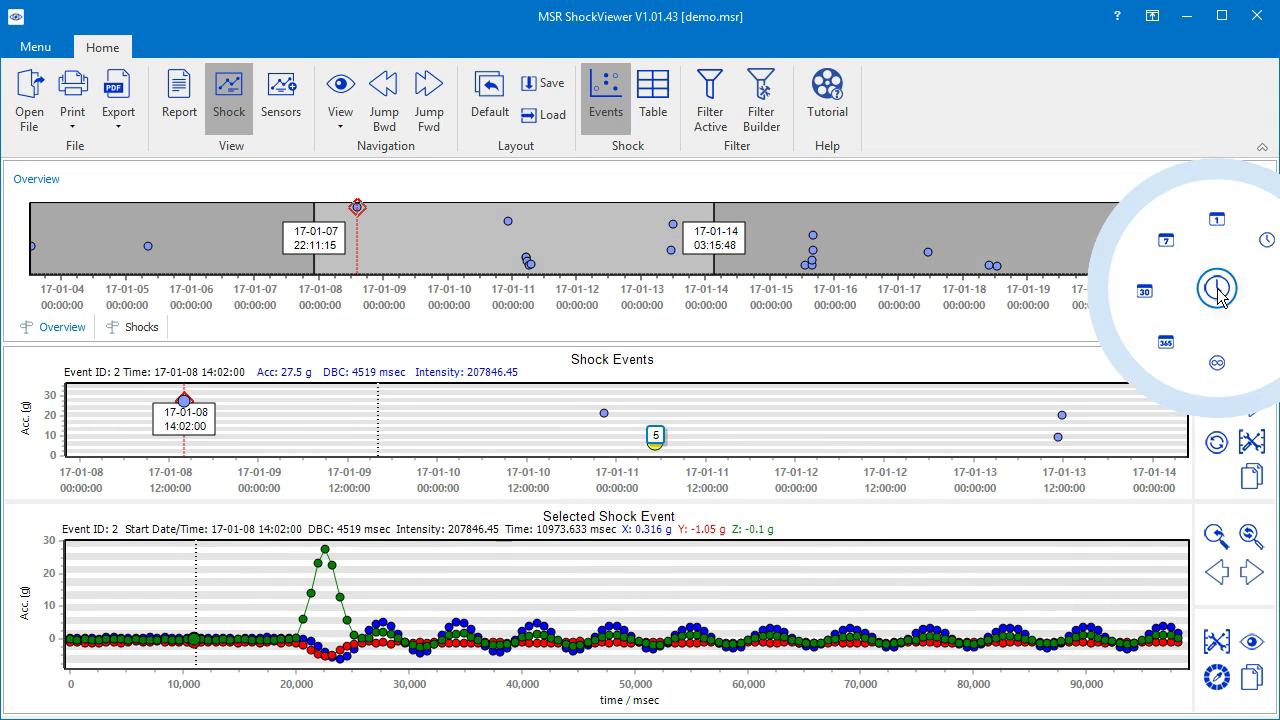
pyautogui.click(1167, 238)
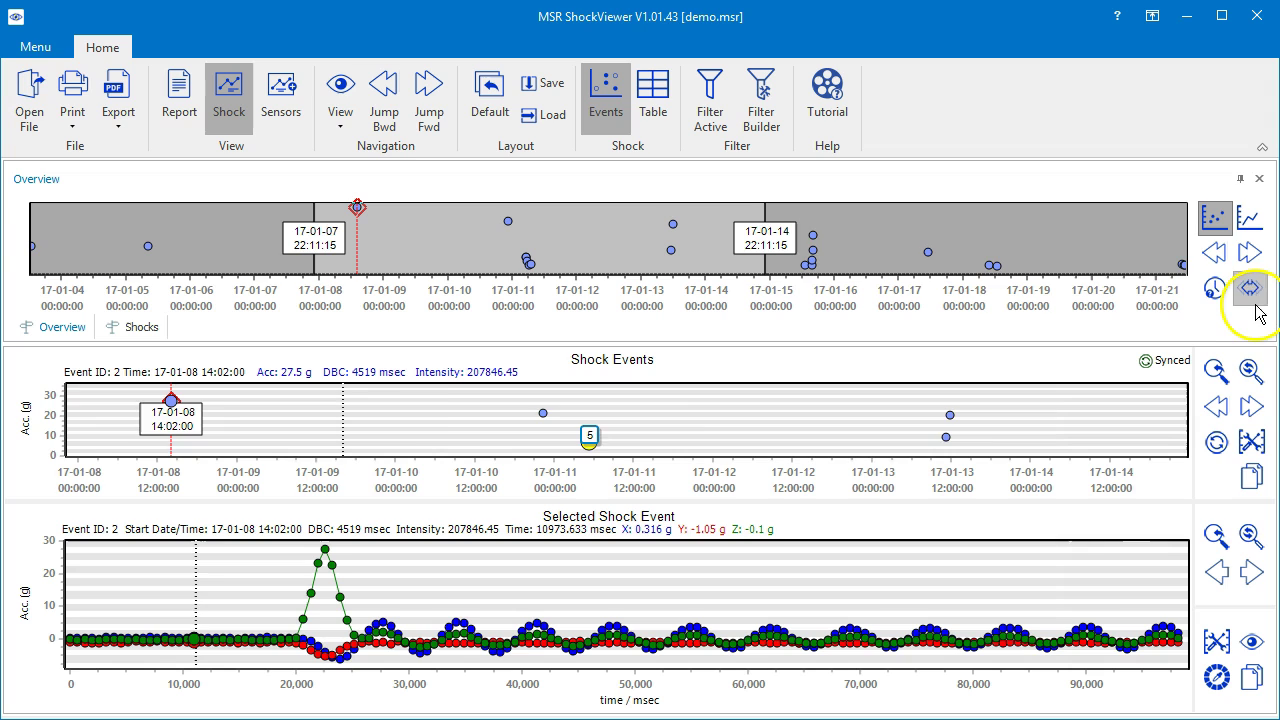
pyautogui.click(1252, 292)
pyautogui.click(1252, 292)
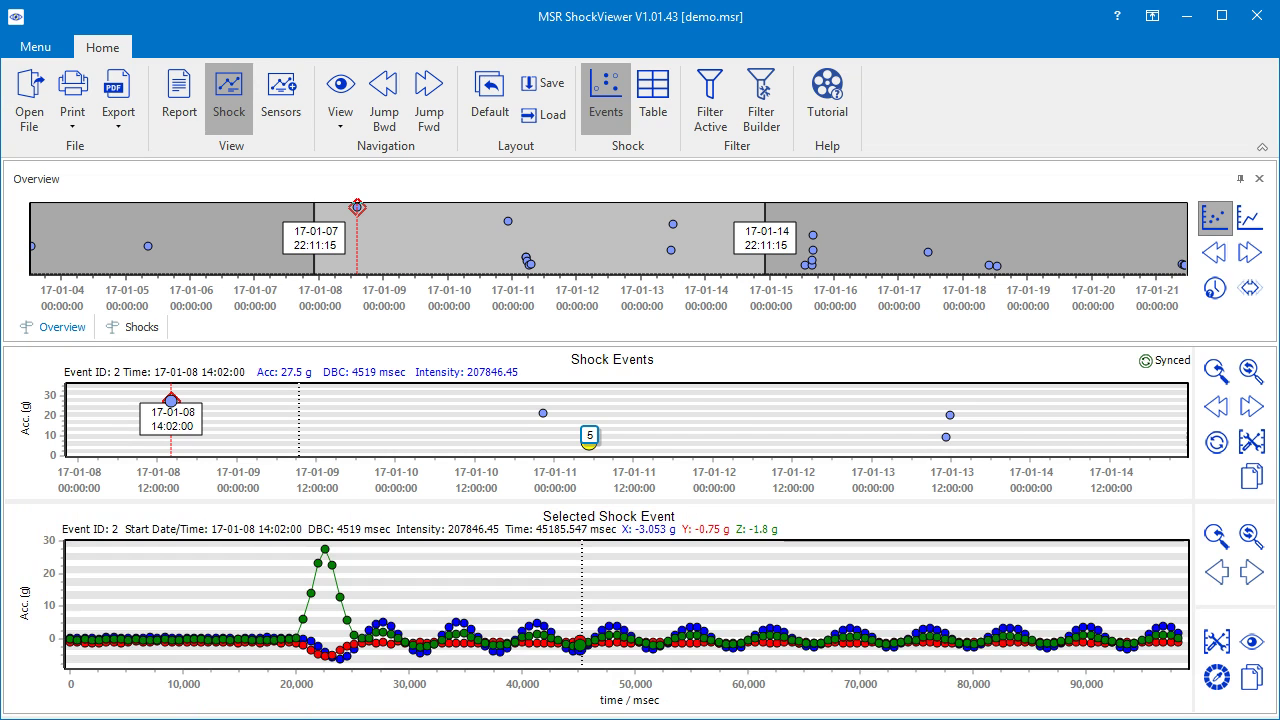
# Step: Pick the event dot at 17-01-10 22:22:00 in Shock Events to select Event ID 3
pyautogui.click(551, 371)
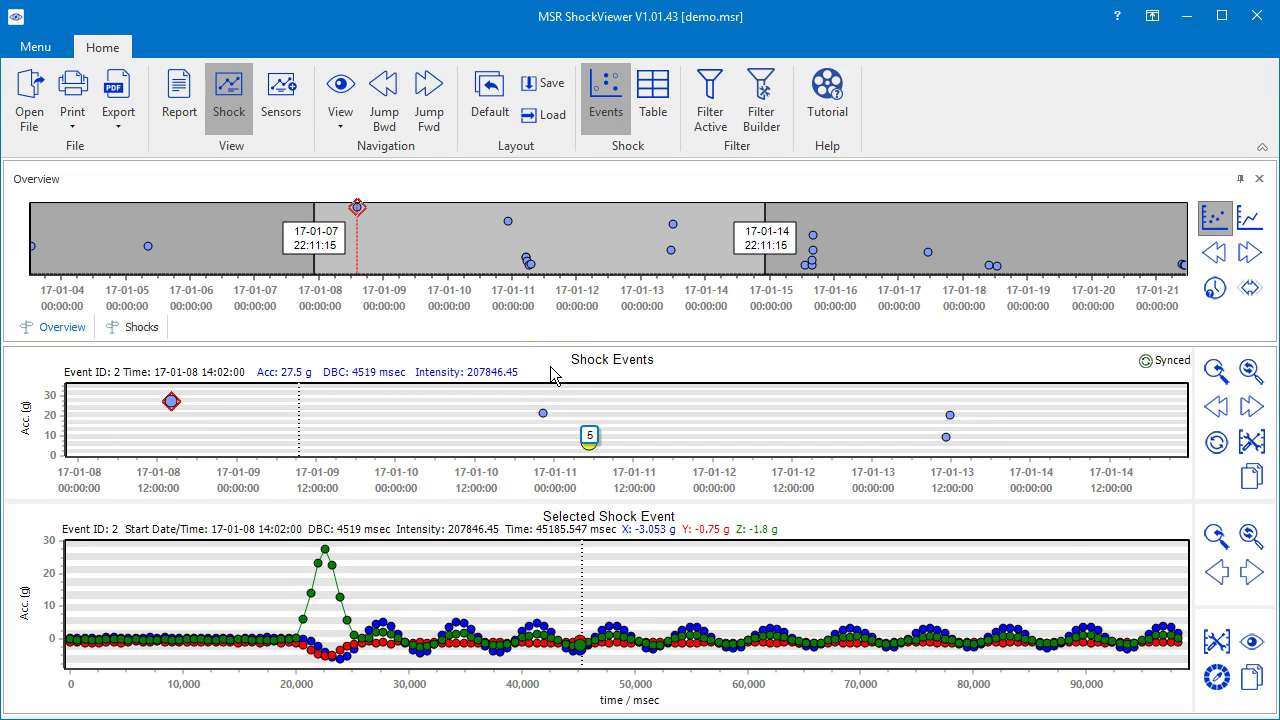
pyautogui.click(543, 415)
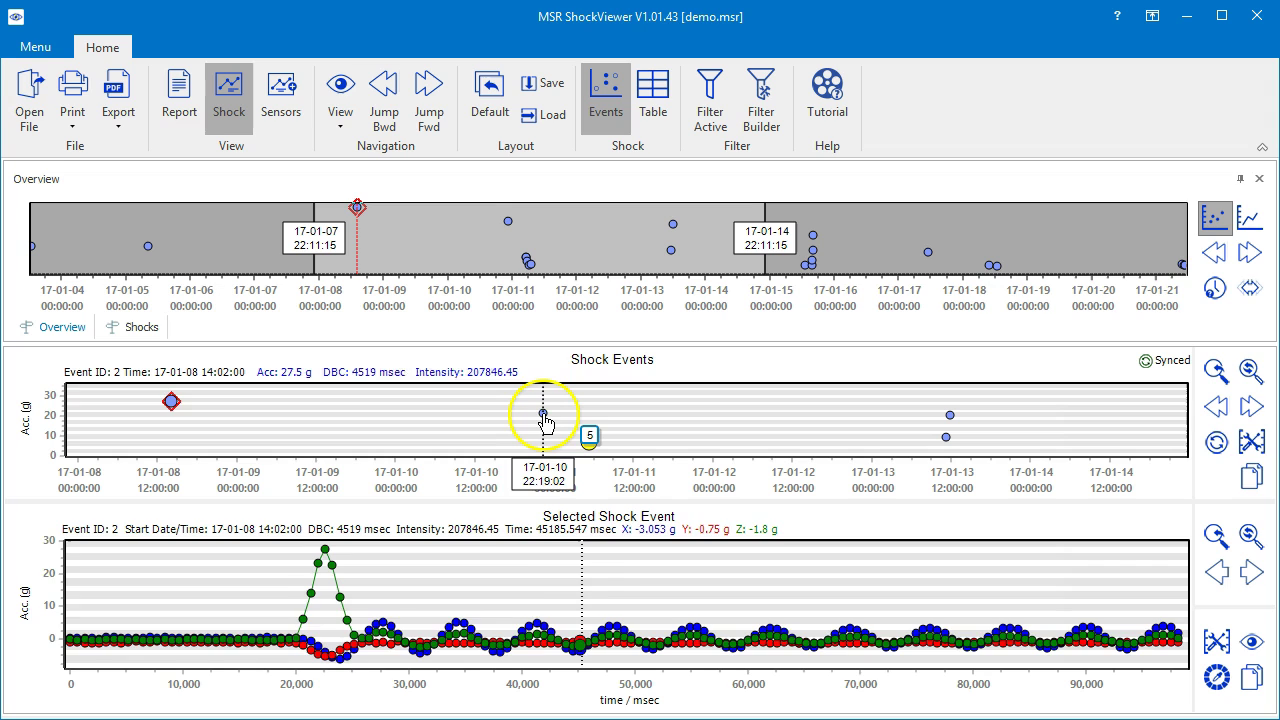
pyautogui.click(543, 415)
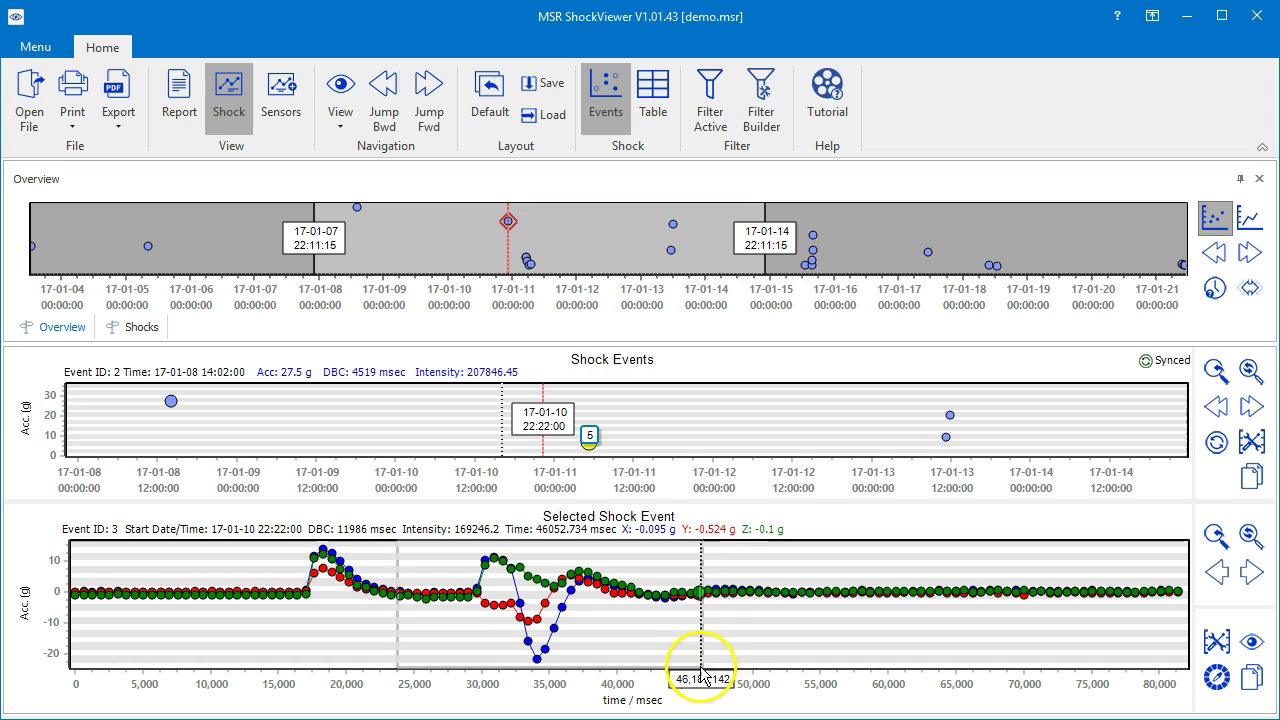
# Step: Zoom the event chart into the X dip near 34,000 msec and read its X, Y, Z values
pyautogui.moveTo(700, 676); pyautogui.dragTo(725, 684)
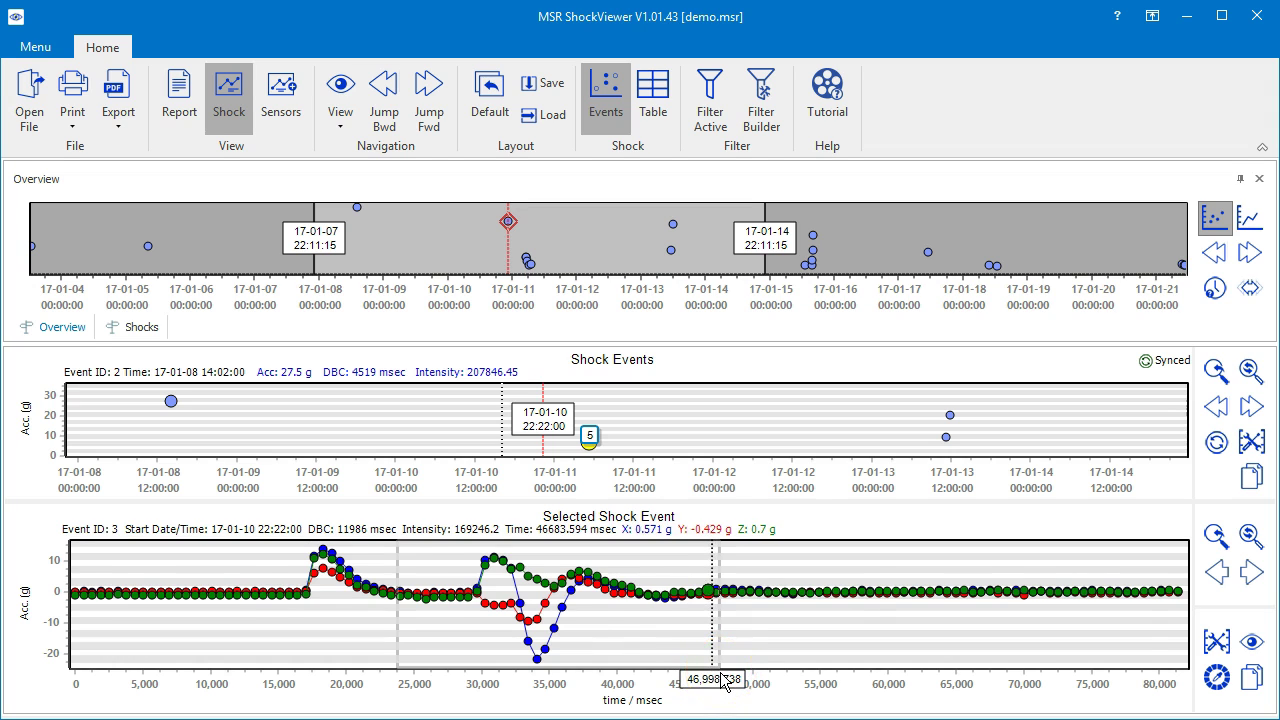
pyautogui.scroll(2, 725, 682)
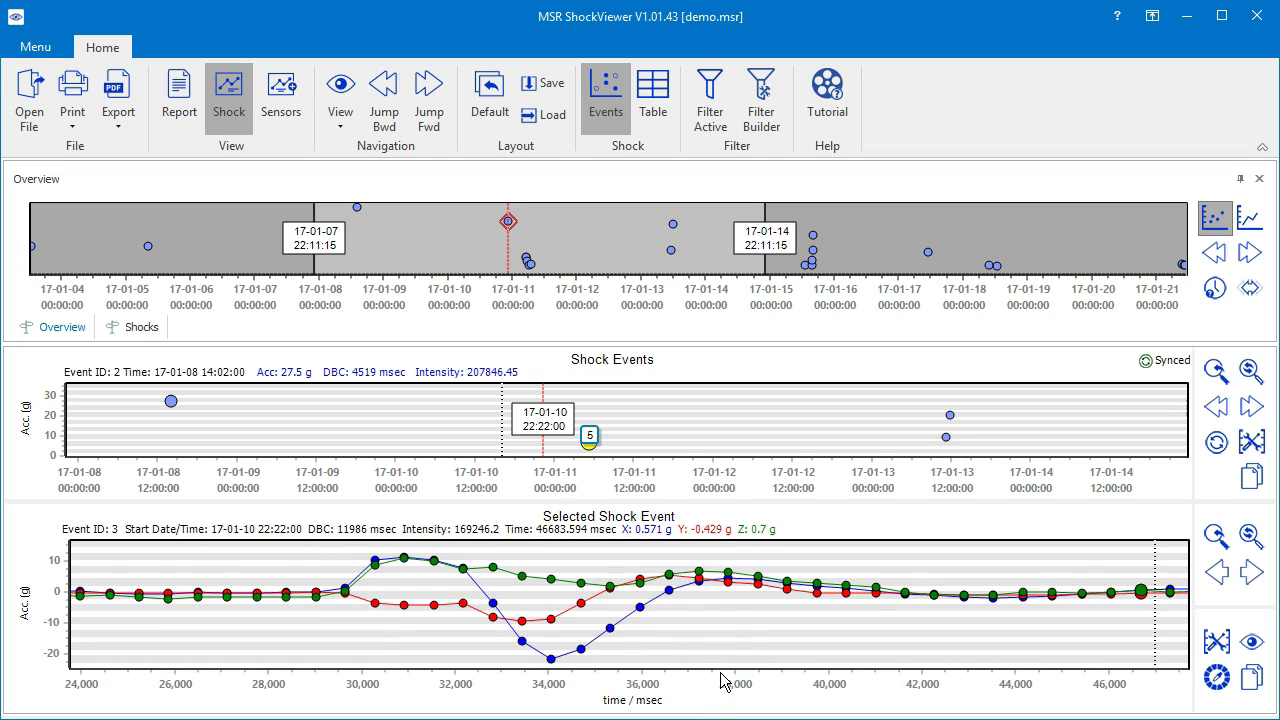
pyautogui.moveTo(343, 590); pyautogui.dragTo(763, 663)
pyautogui.scroll(2, 763, 663)
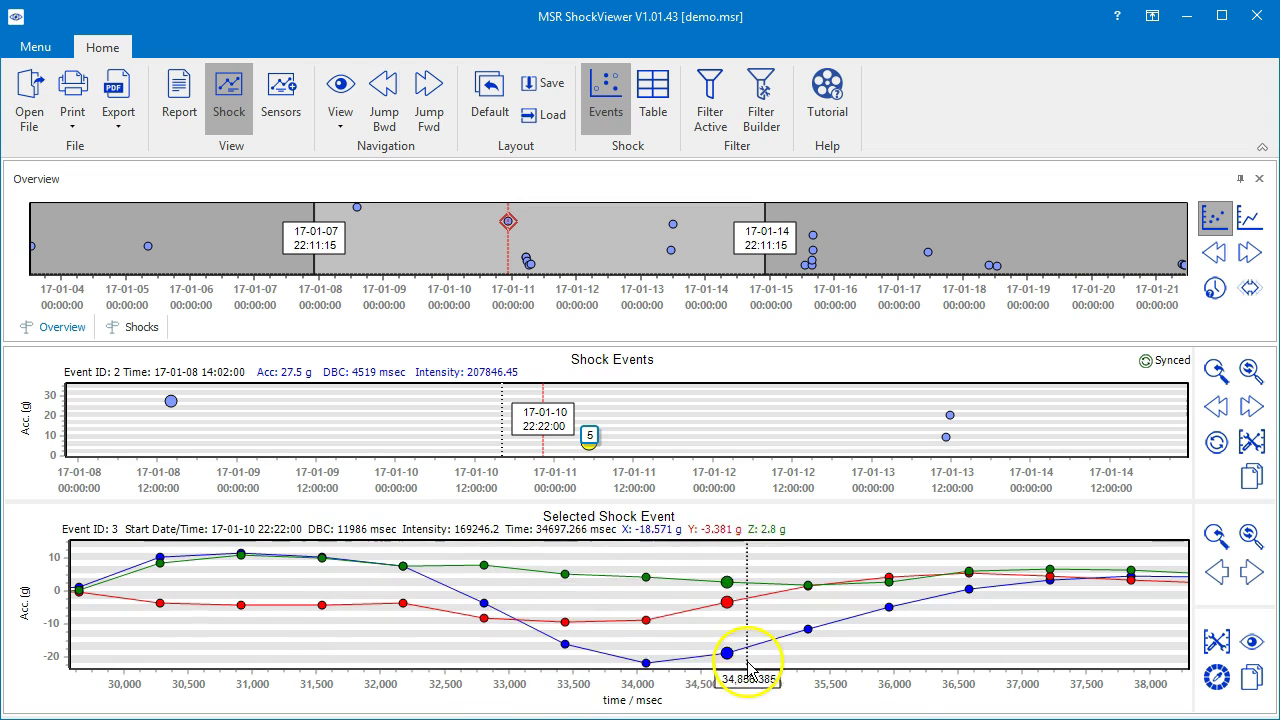
pyautogui.click(390, 527)
pyautogui.moveTo(390, 527); pyautogui.dragTo(1218, 548)
# Step: Unzoom one step, then restore the event's full 0–80,000 msec range
pyautogui.click(1213, 538)
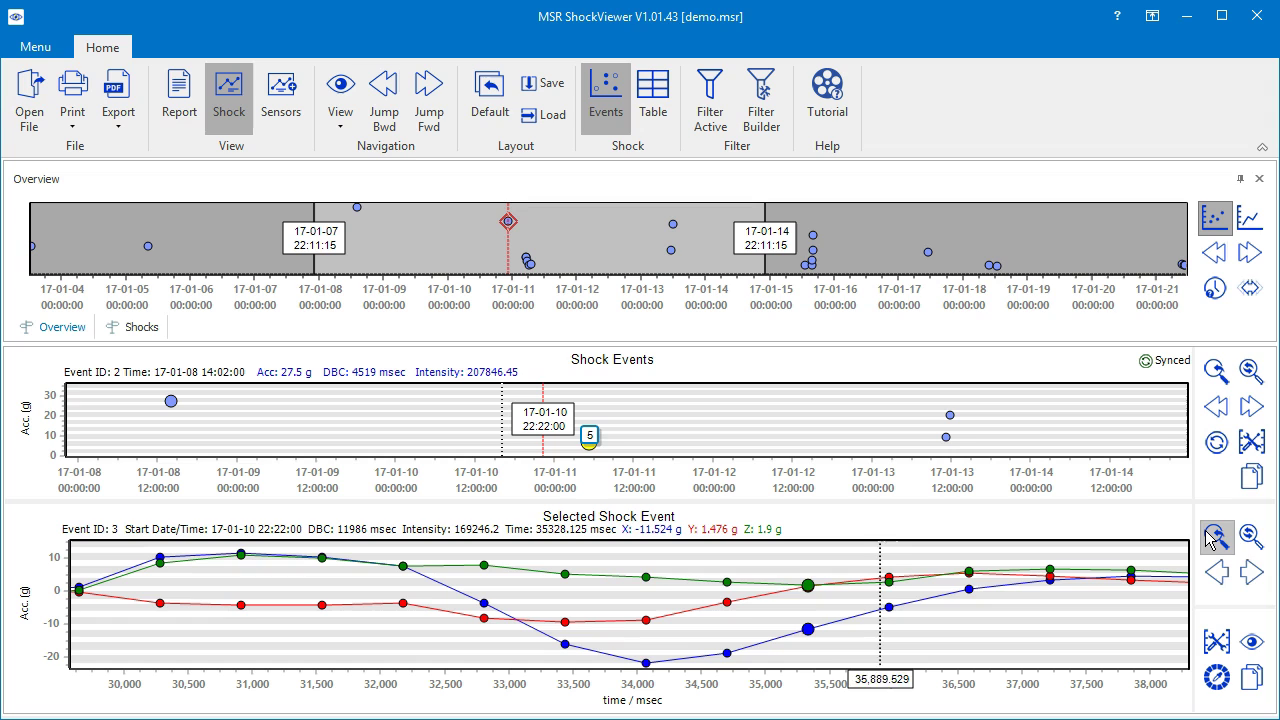
pyautogui.click(922, 600)
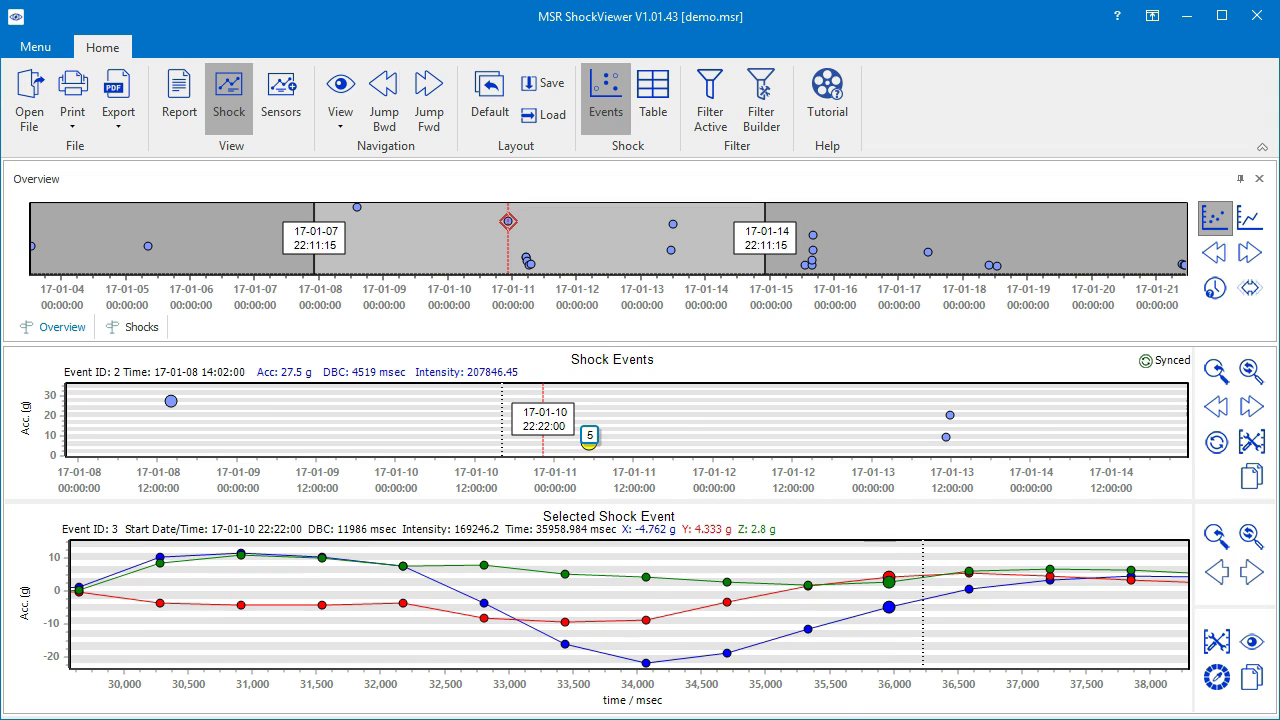
pyautogui.click(1250, 538)
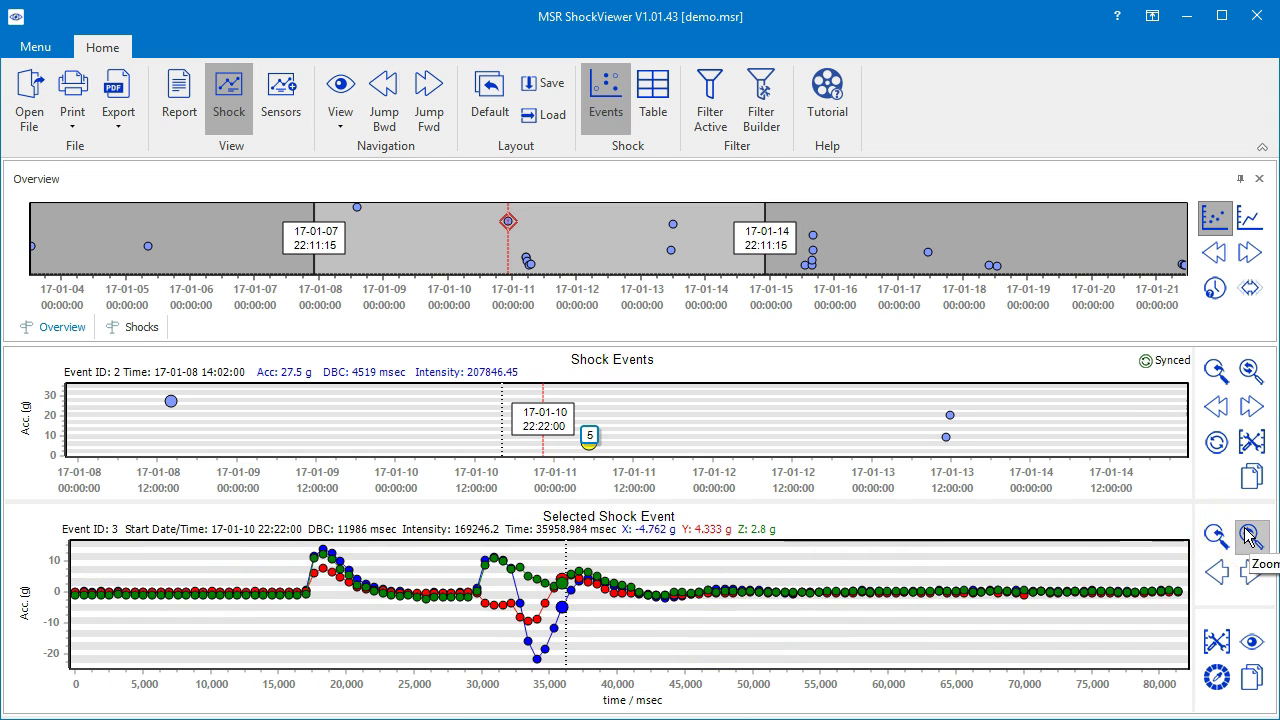
pyautogui.click(444, 362)
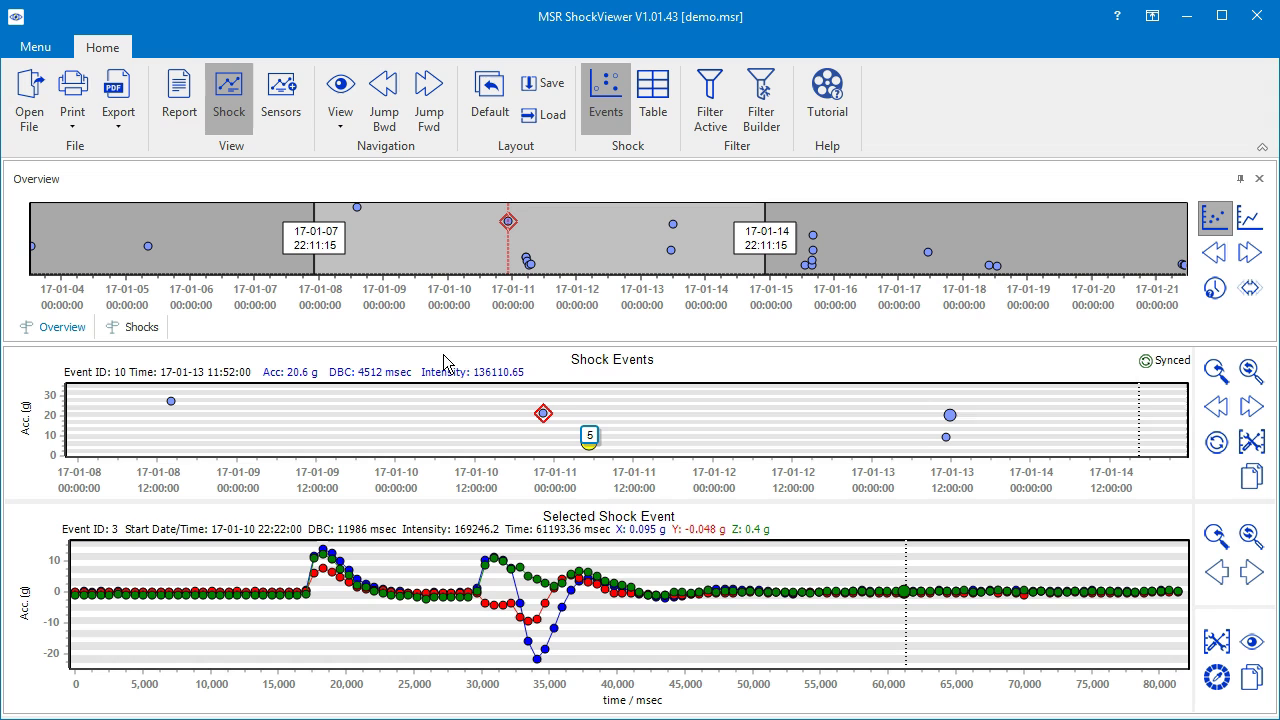
# Step: Zoom Shock Events to roughly 17-01-10 12:00 through 17-01-11 18:00
pyautogui.moveTo(617, 470); pyautogui.dragTo(676, 484)
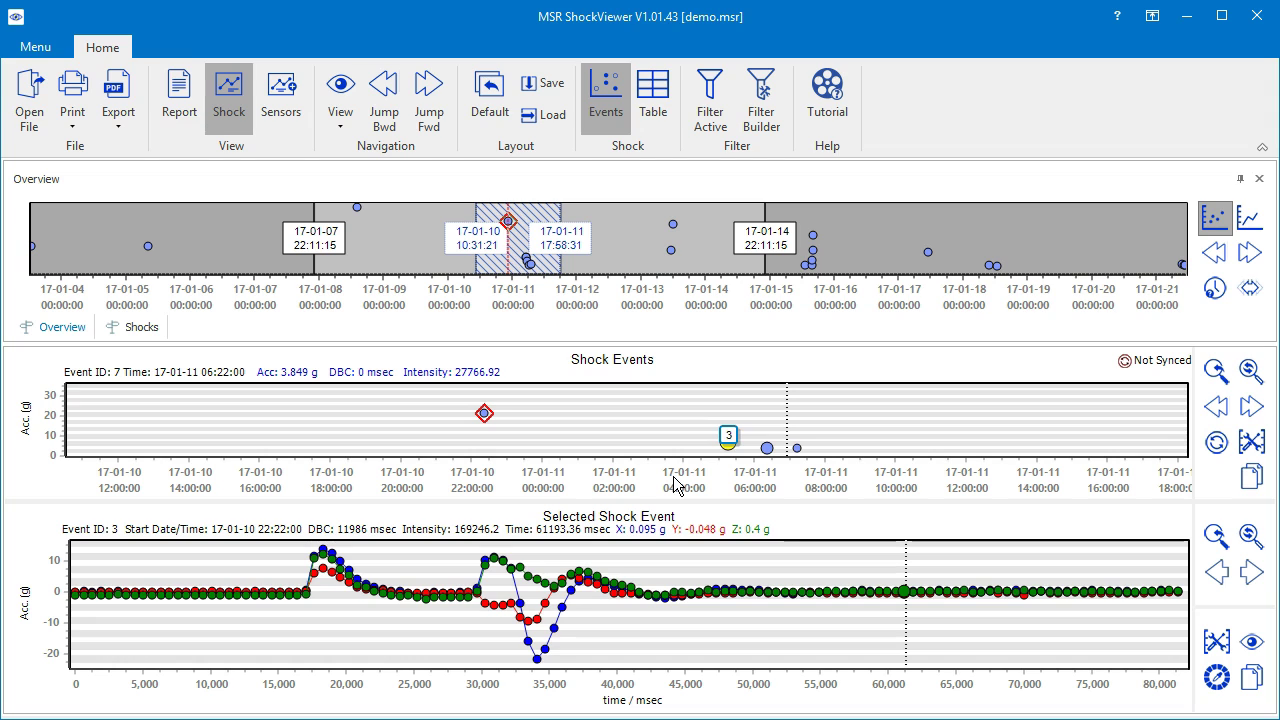
pyautogui.press('alt')
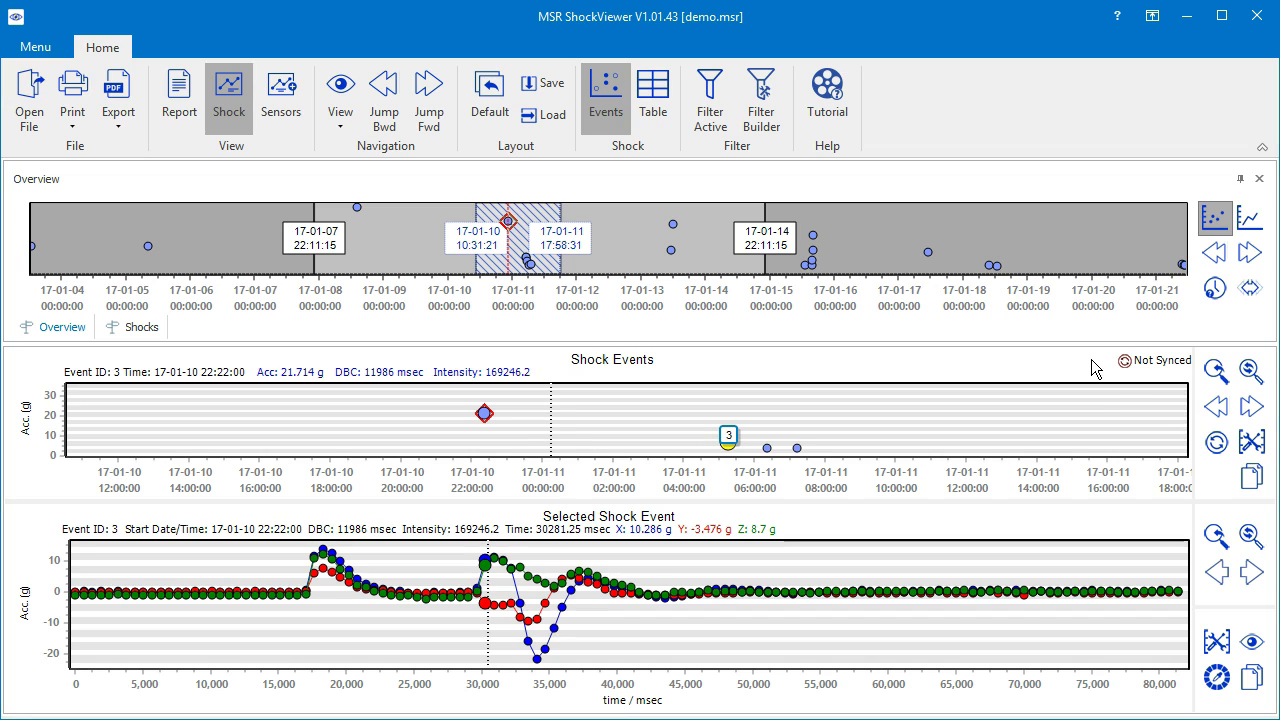
# Step: Sync the navigator with the Shock Events timespan and confirm with OK
pyautogui.click(1216, 442)
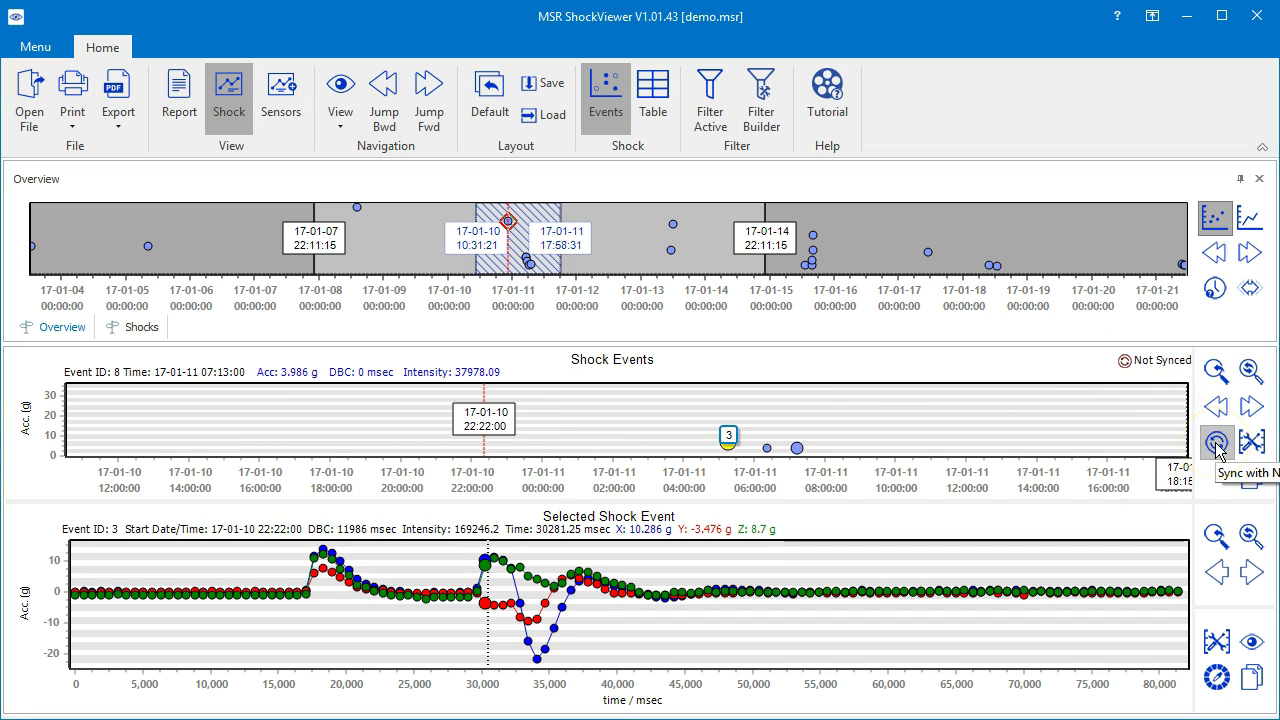
pyautogui.click(1217, 447)
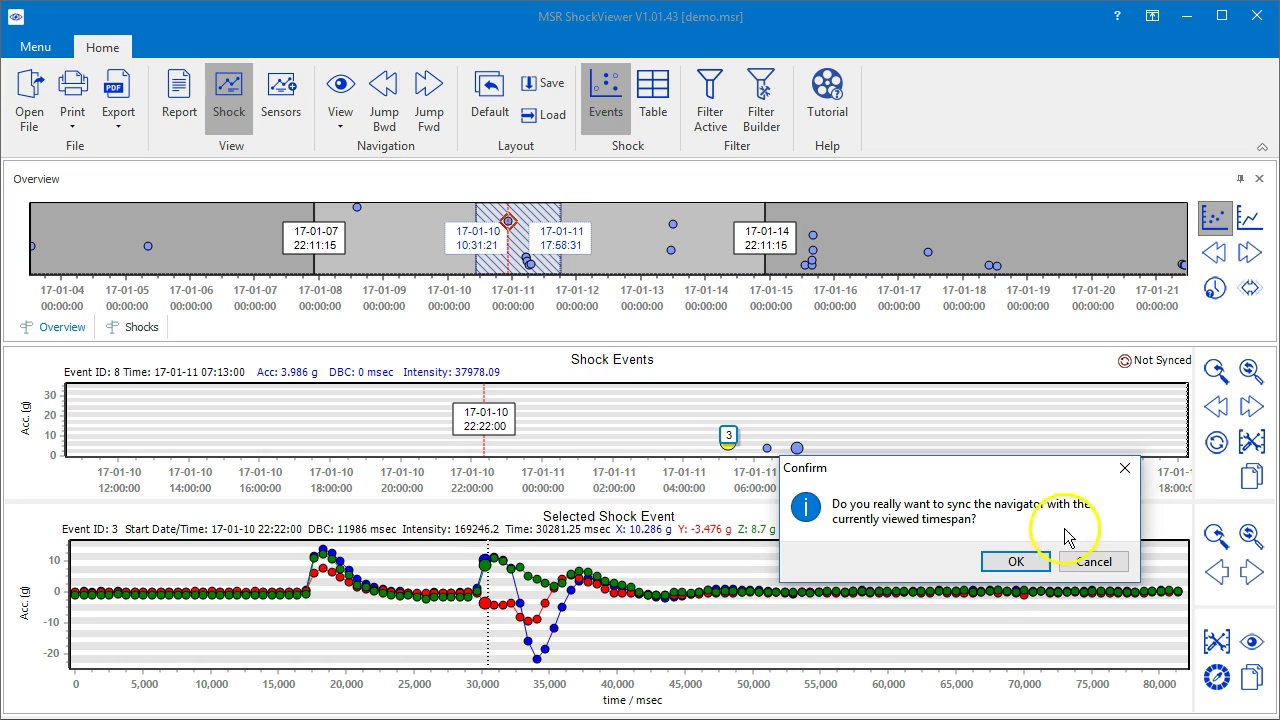
pyautogui.click(1015, 561)
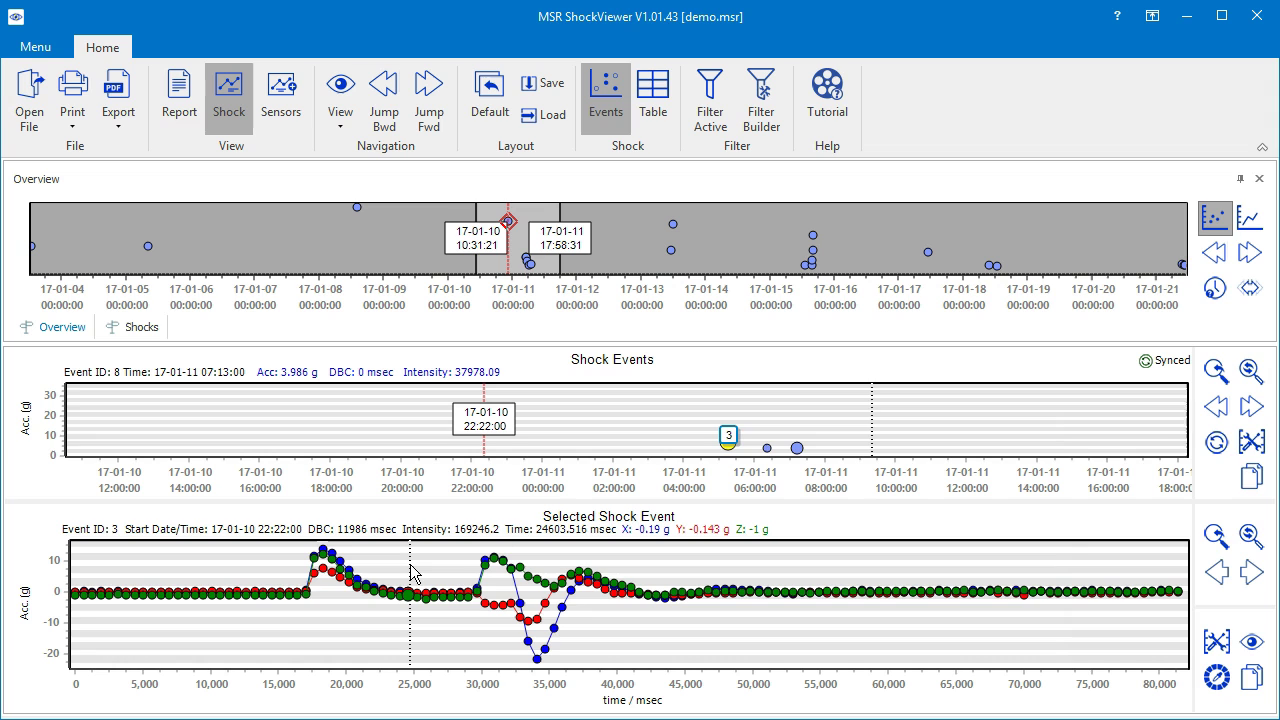
# Step: Place the event chart marker near 59,300 msec and show the time/X/Y/Z data table
pyautogui.click(880, 586)
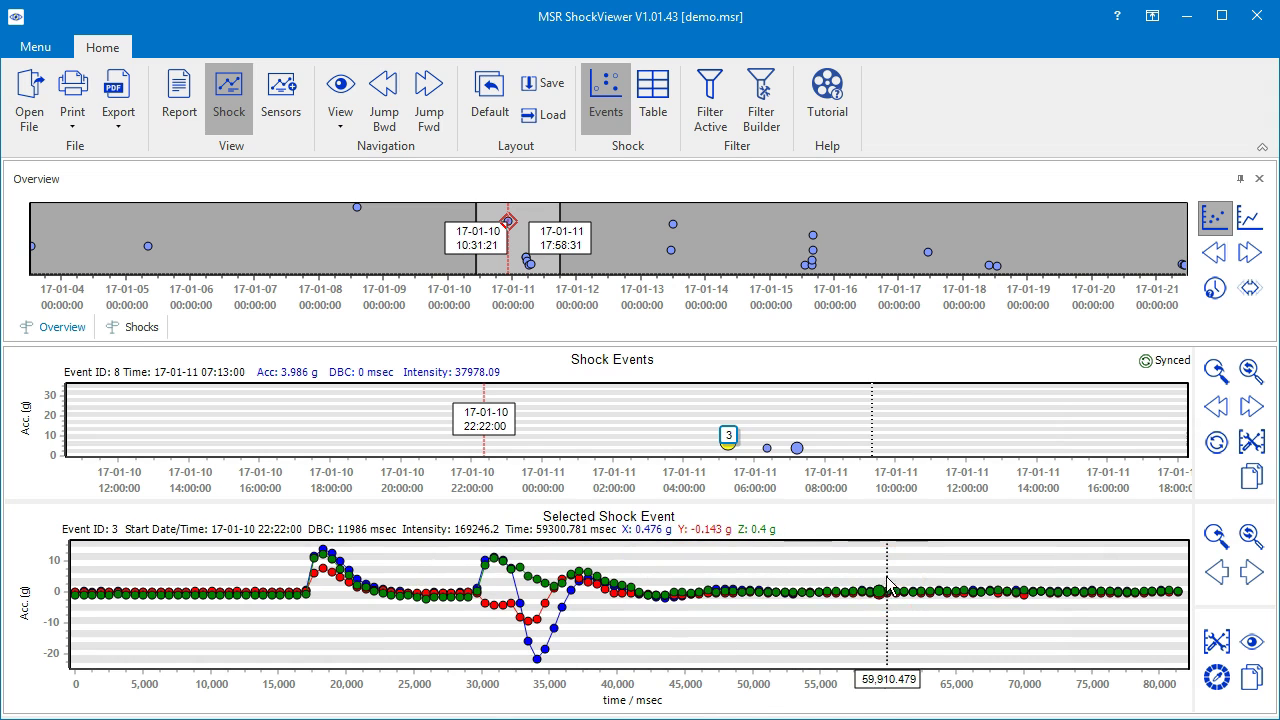
pyautogui.click(657, 89)
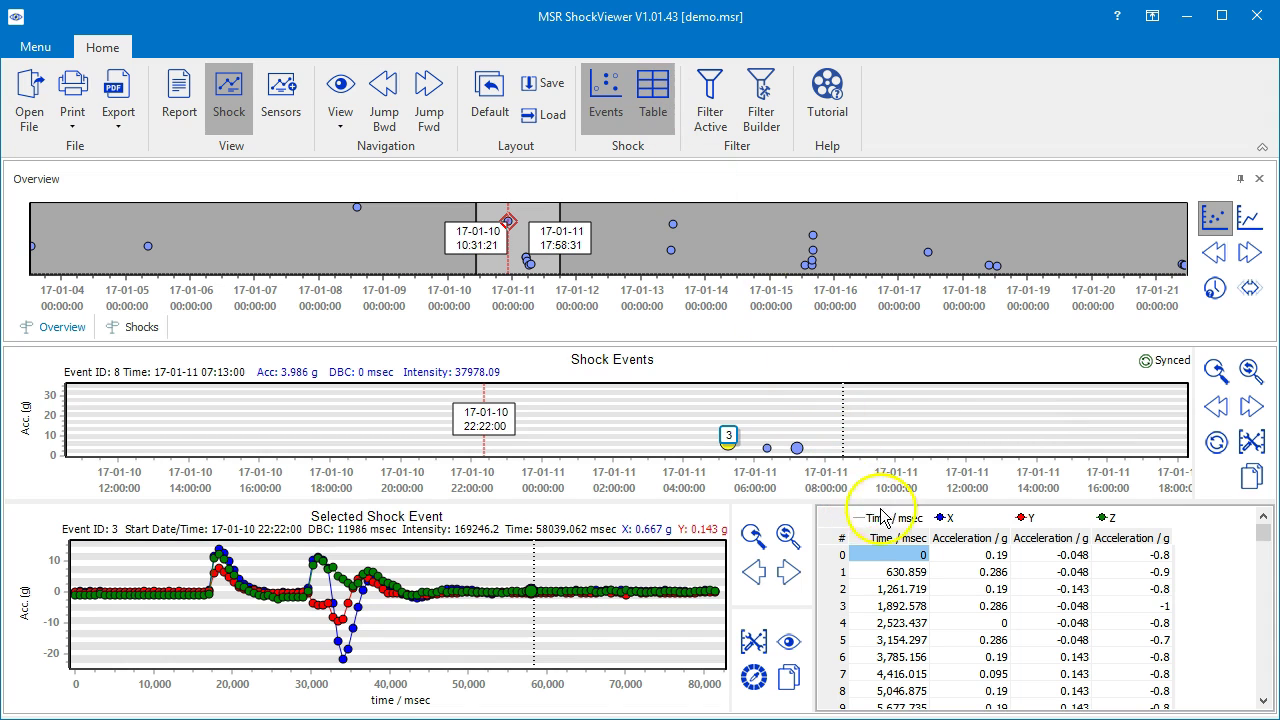
# Step: Scroll the table and step through samples from 27,757.813 to 36,589.844 msec
pyautogui.moveTo(1265, 533); pyautogui.dragTo(1276, 590)
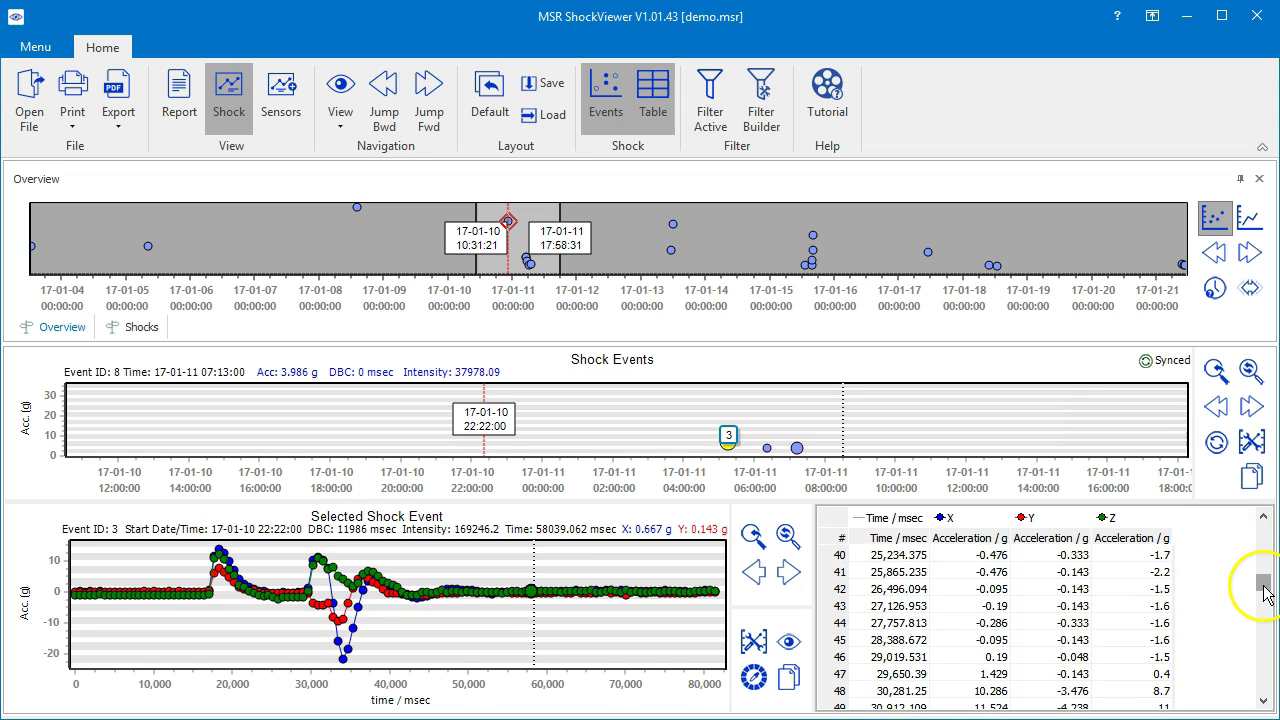
pyautogui.click(898, 623)
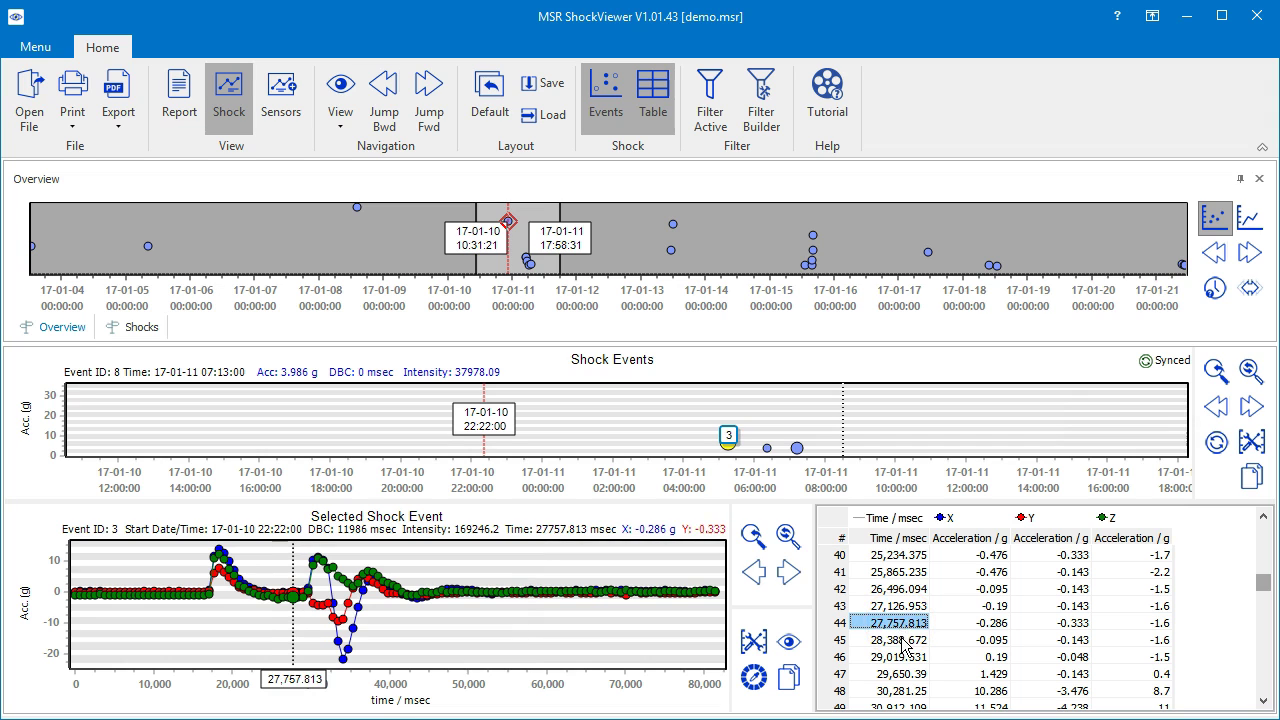
pyautogui.click(903, 642)
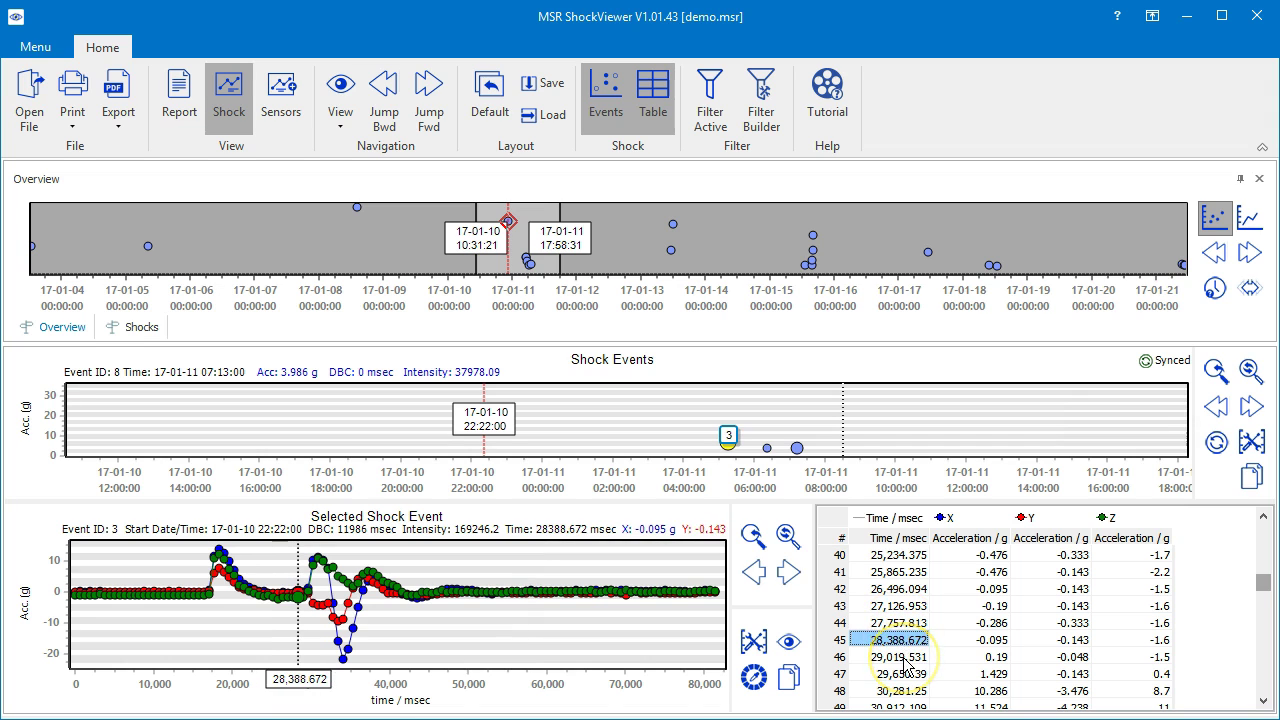
pyautogui.click(905, 658)
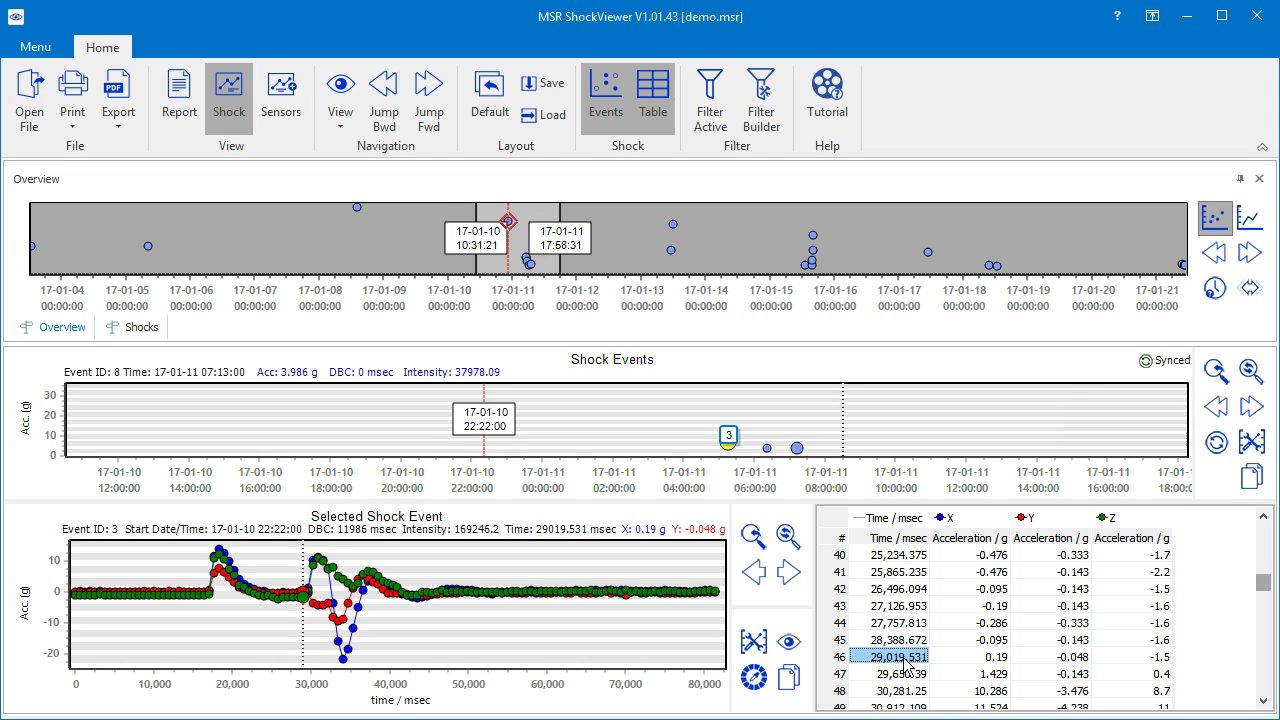
pyautogui.press('Down')
pyautogui.press('Down')
pyautogui.press('Down')
pyautogui.press('Down')
pyautogui.press('Down')
pyautogui.press('Down')
pyautogui.press('Down')
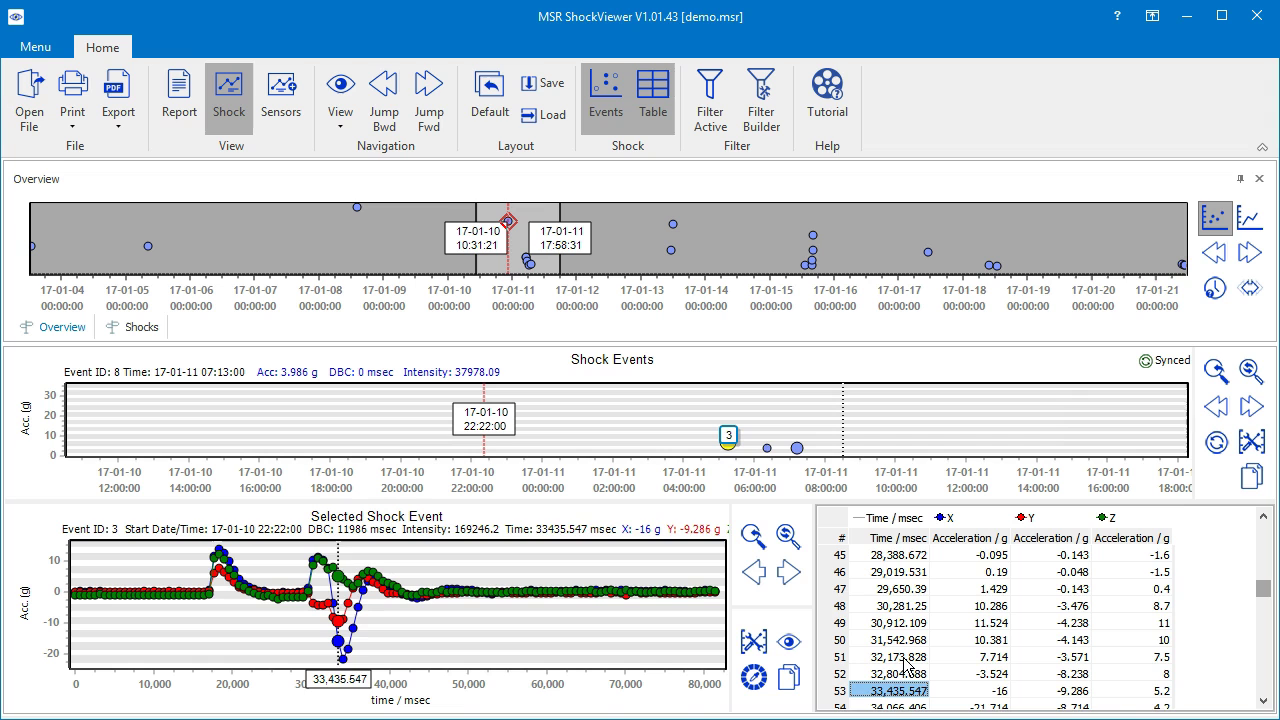
pyautogui.press('Down')
pyautogui.press('Down')
pyautogui.press('Down')
pyautogui.press('Down')
pyautogui.press('Down')
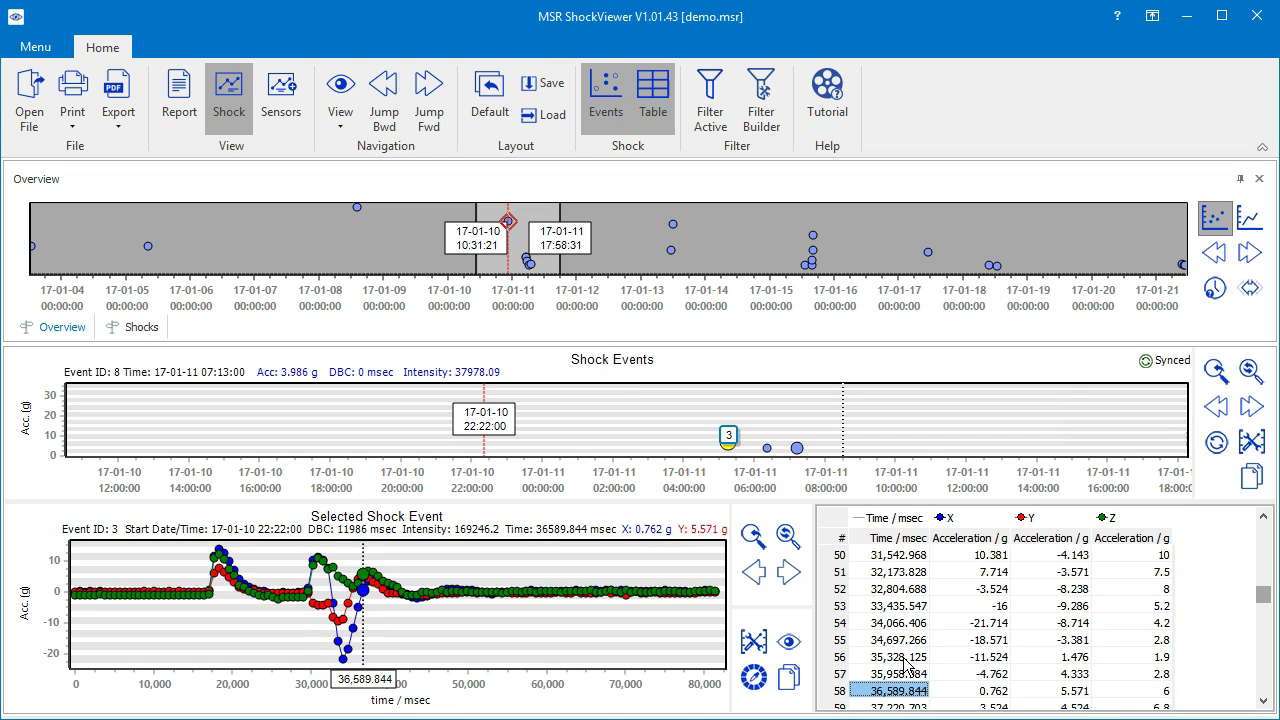